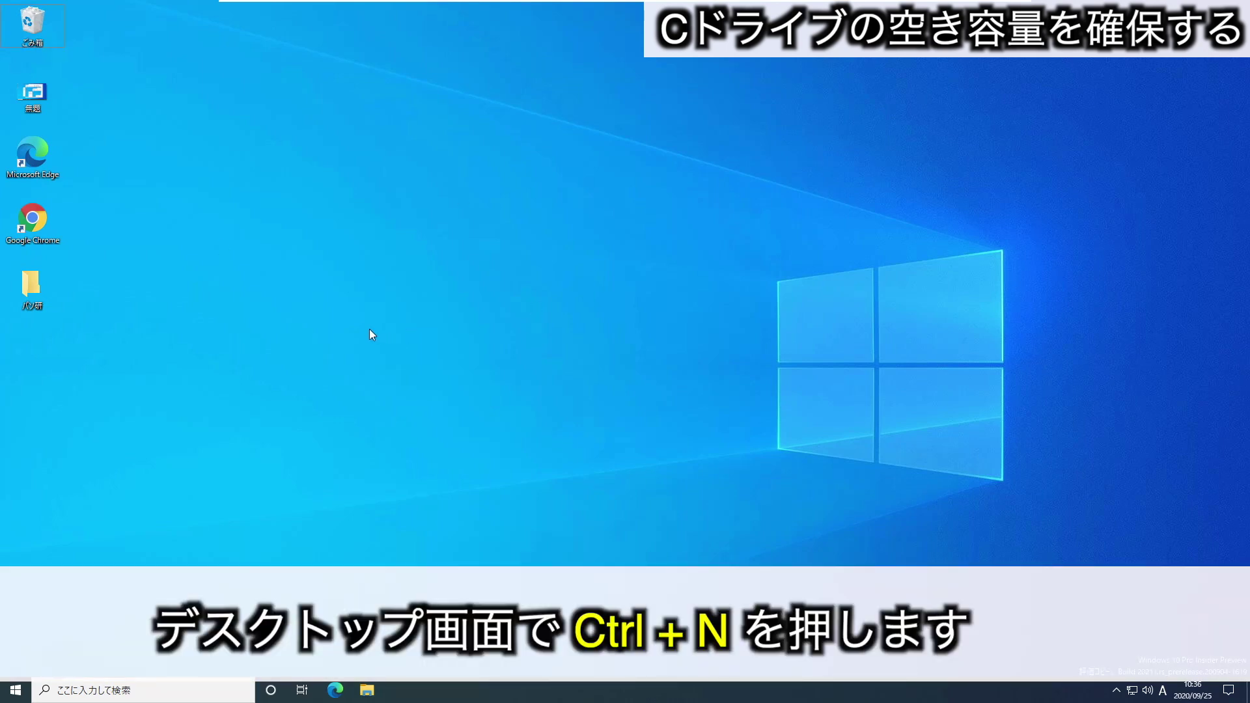
Step: Open a new File Explorer window and check the Downloads folder inside the user's home folder for files
key("ctrl+n")
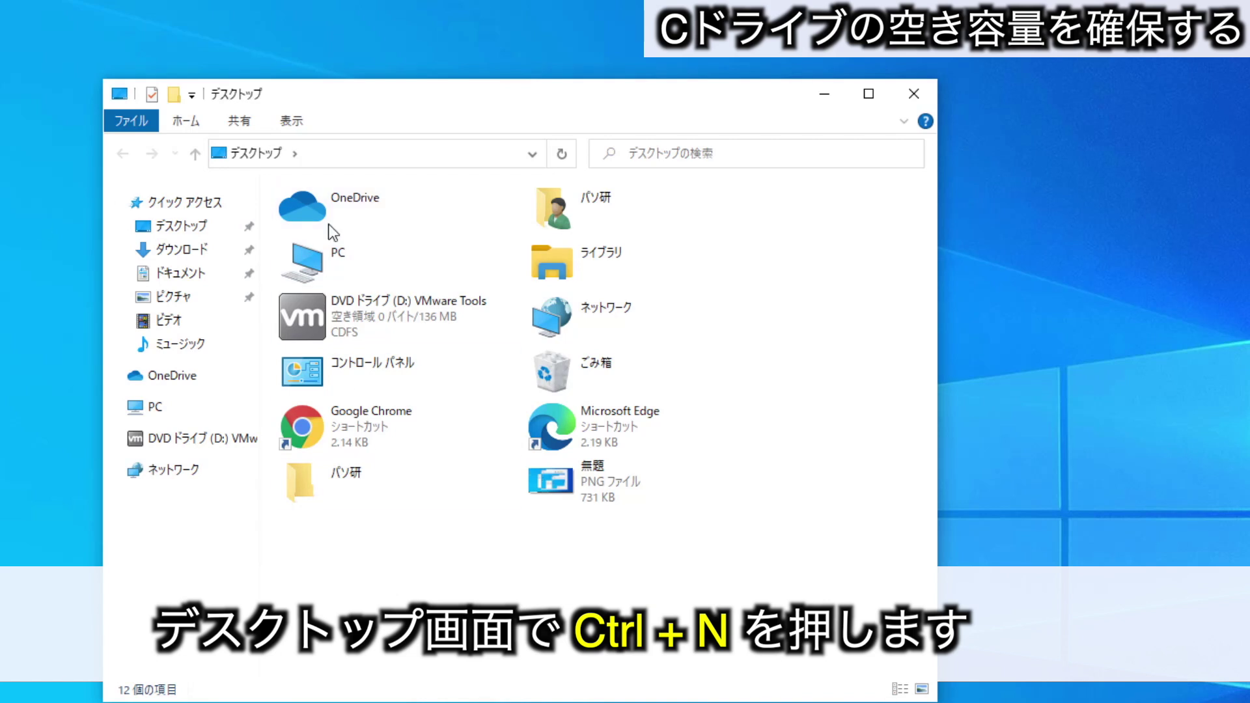
left_click_drag(651, 81, 651, 86)
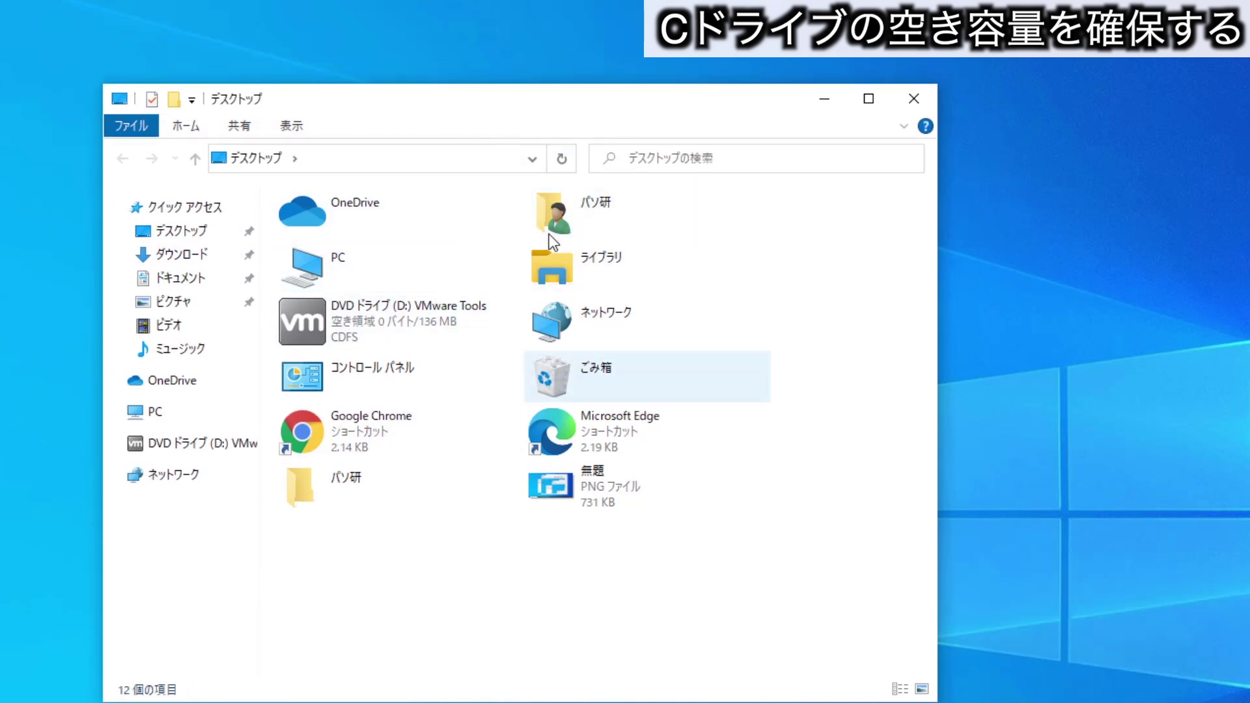
left_click_drag(589, 109, 528, 169)
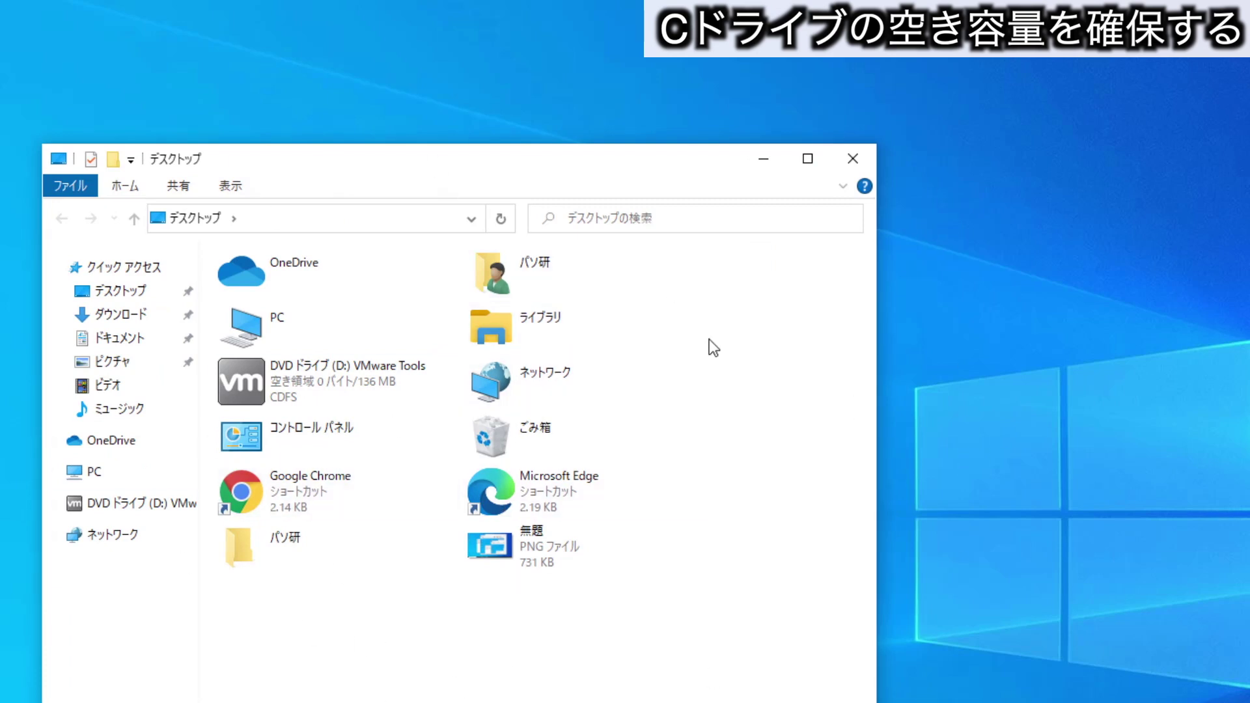
double_click(495, 283)
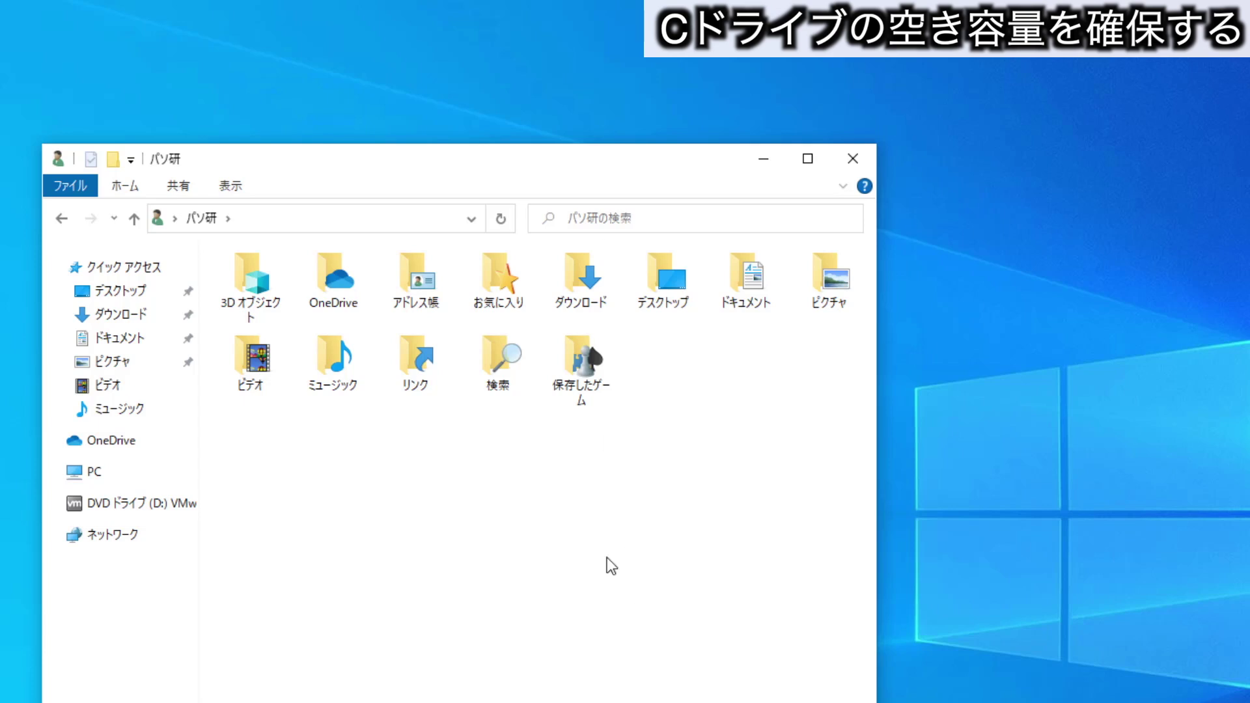
double_click(581, 279)
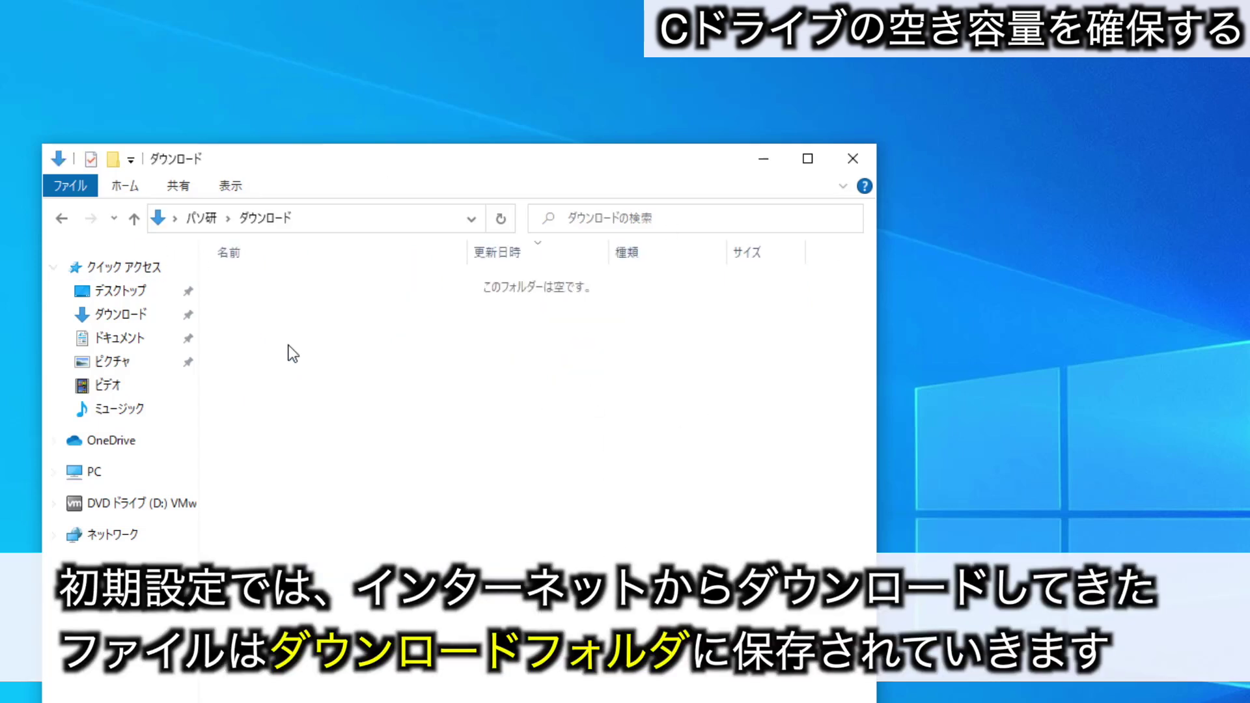
left_click_drag(355, 439, 224, 253)
left_click_drag(511, 585, 264, 250)
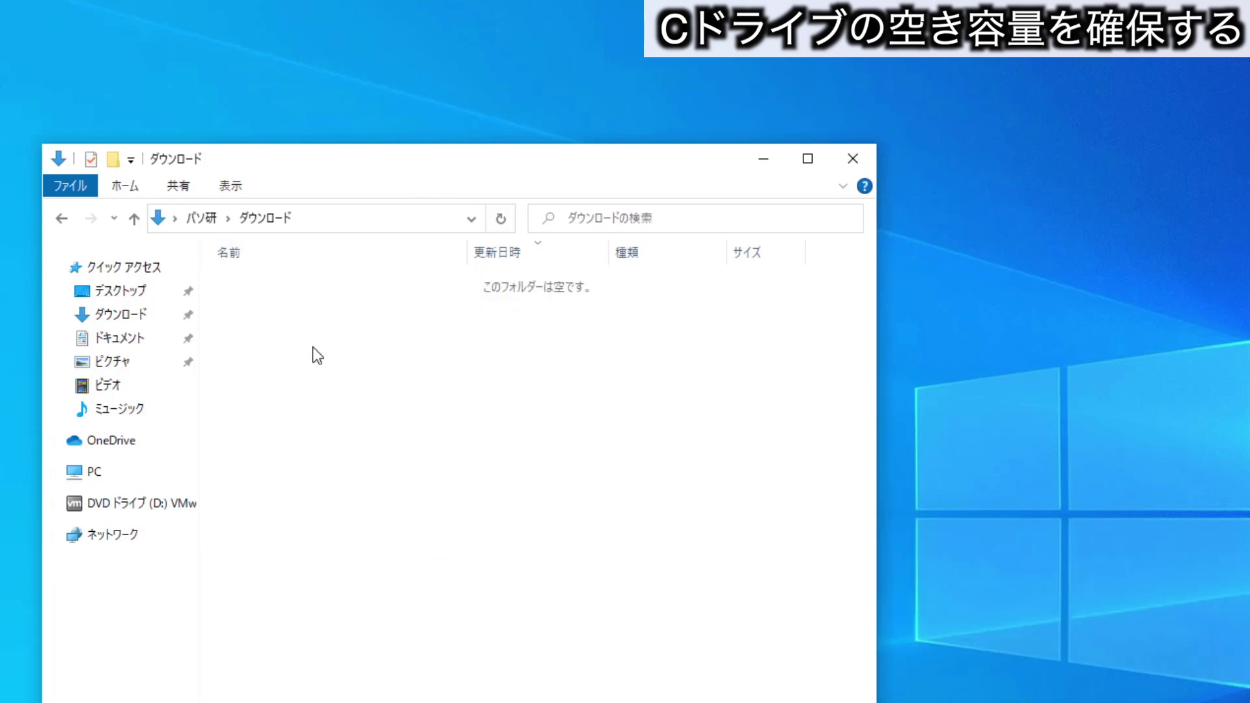
Step: Go back to the user's home folder, revisit the Downloads folder, and return to the home folder
left_click(65, 224)
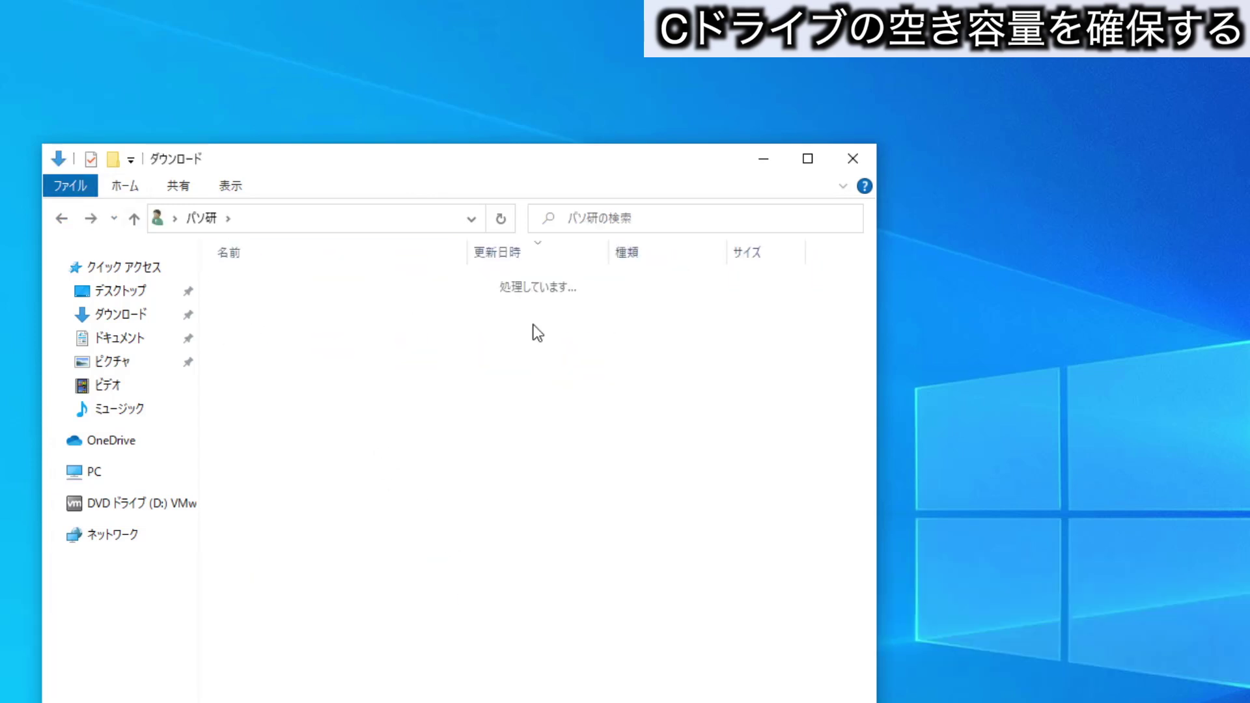
key("alt+Right")
left_click_drag(433, 545, 289, 306)
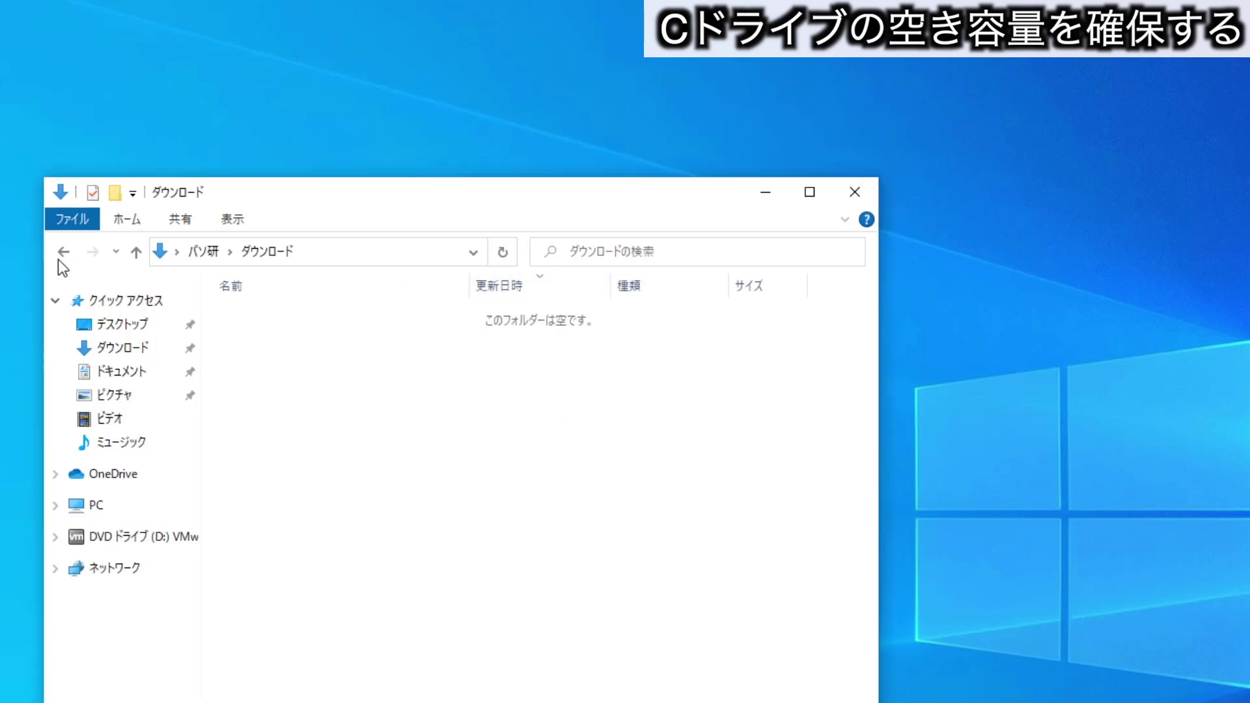
left_click(61, 254)
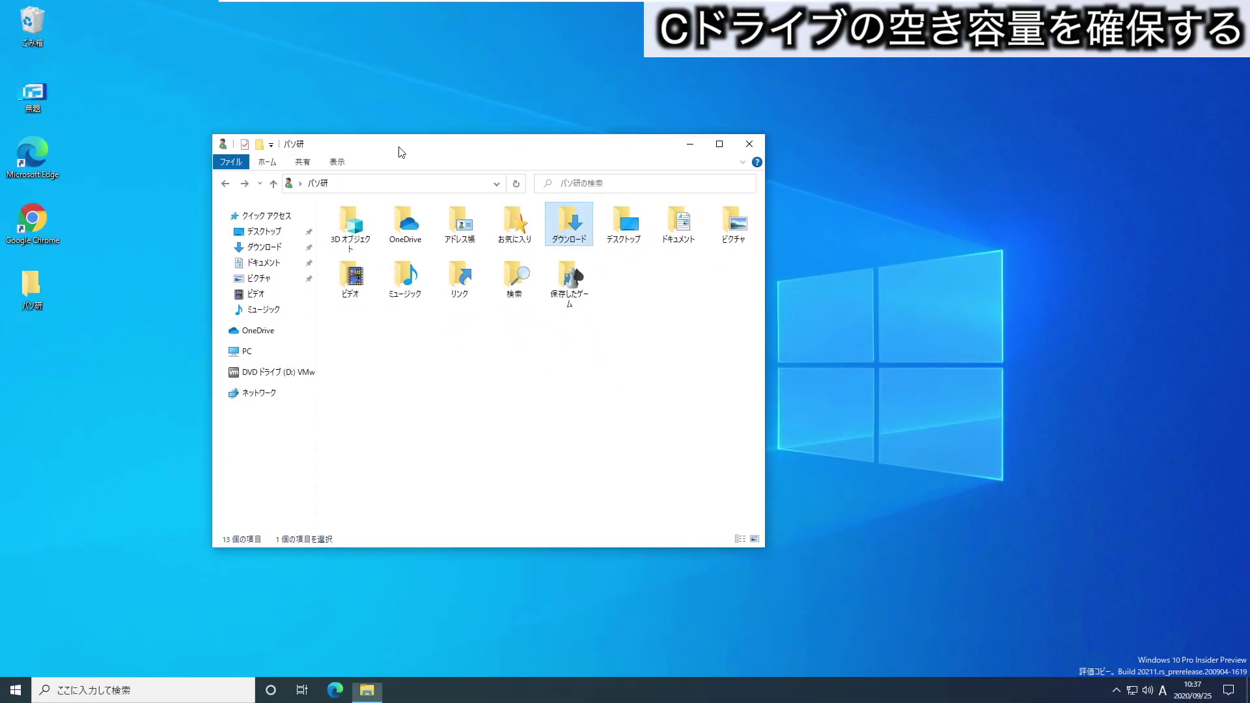
left_click(399, 153)
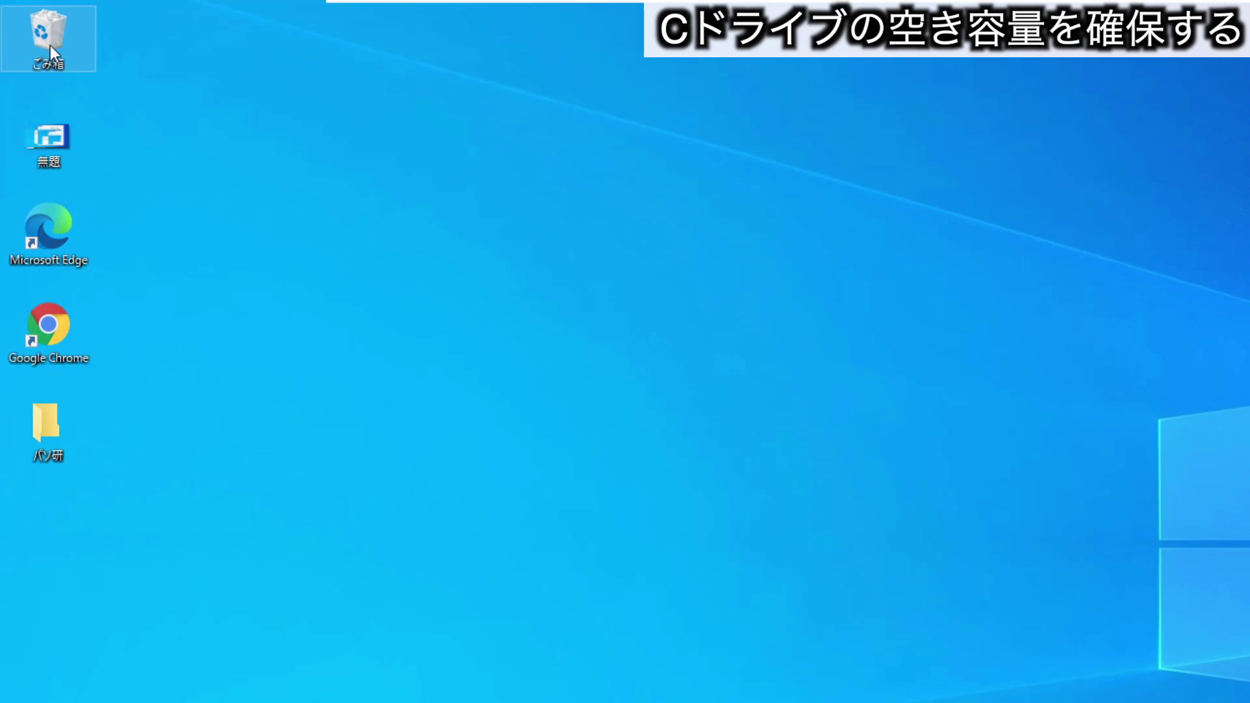
left_click(49, 45)
right_click(64, 43)
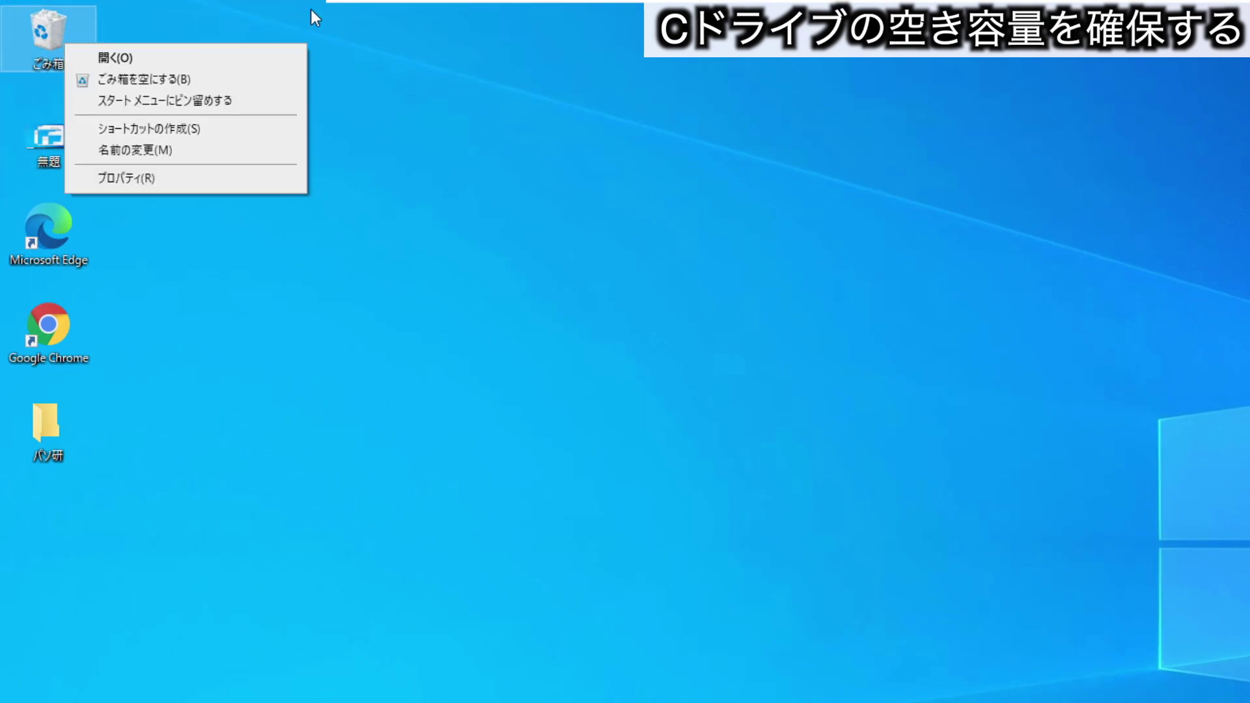
left_click(174, 469)
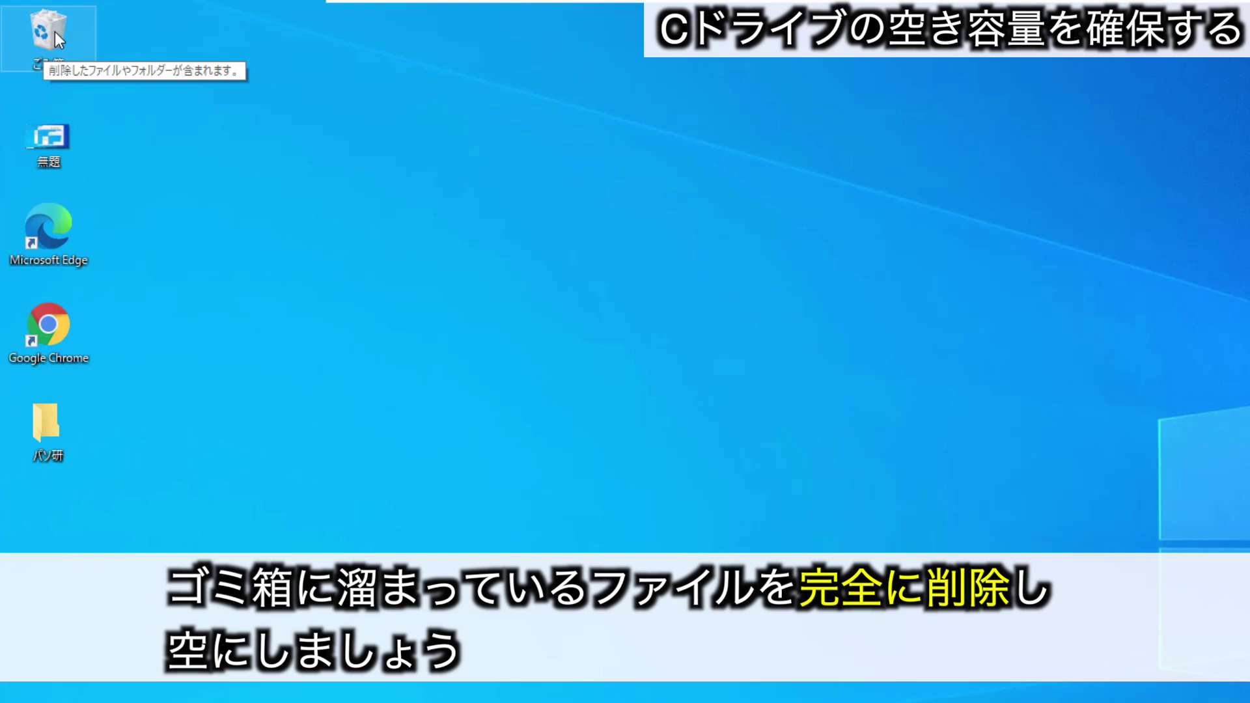
Step: Empty the Recycle Bin on the desktop and confirm permanent deletion of its items
right_click(55, 31)
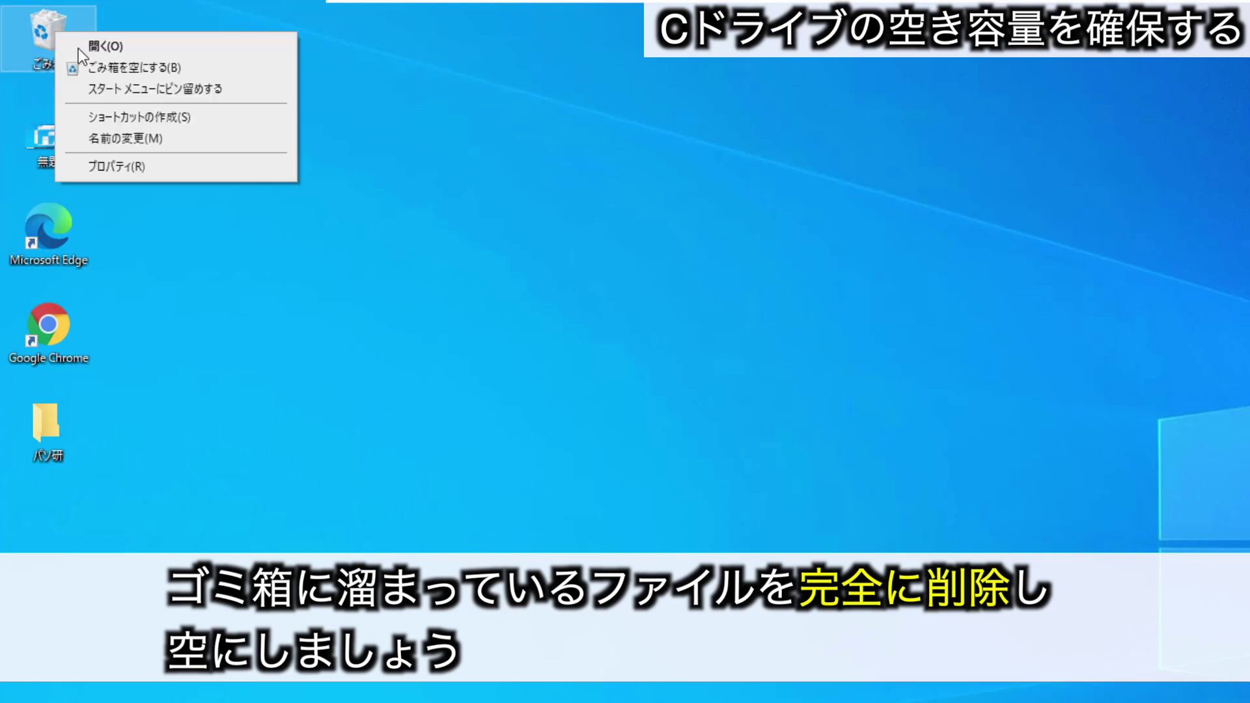
right_click(47, 21)
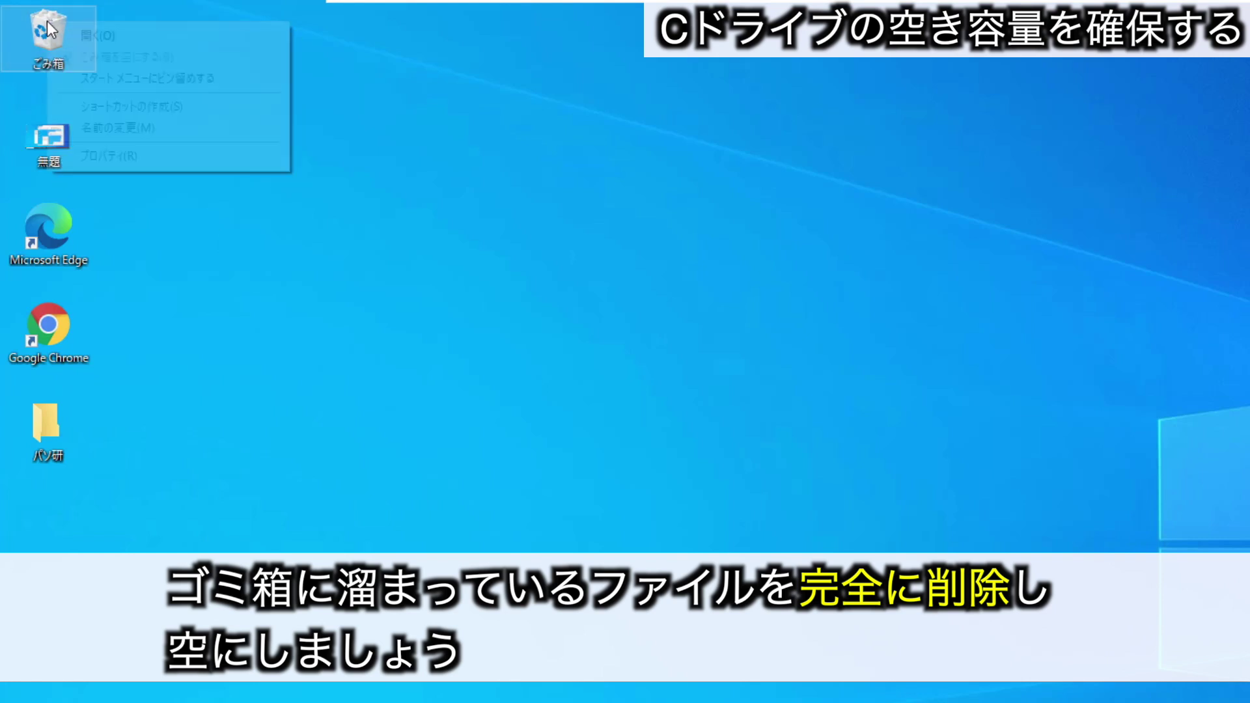
left_click(147, 61)
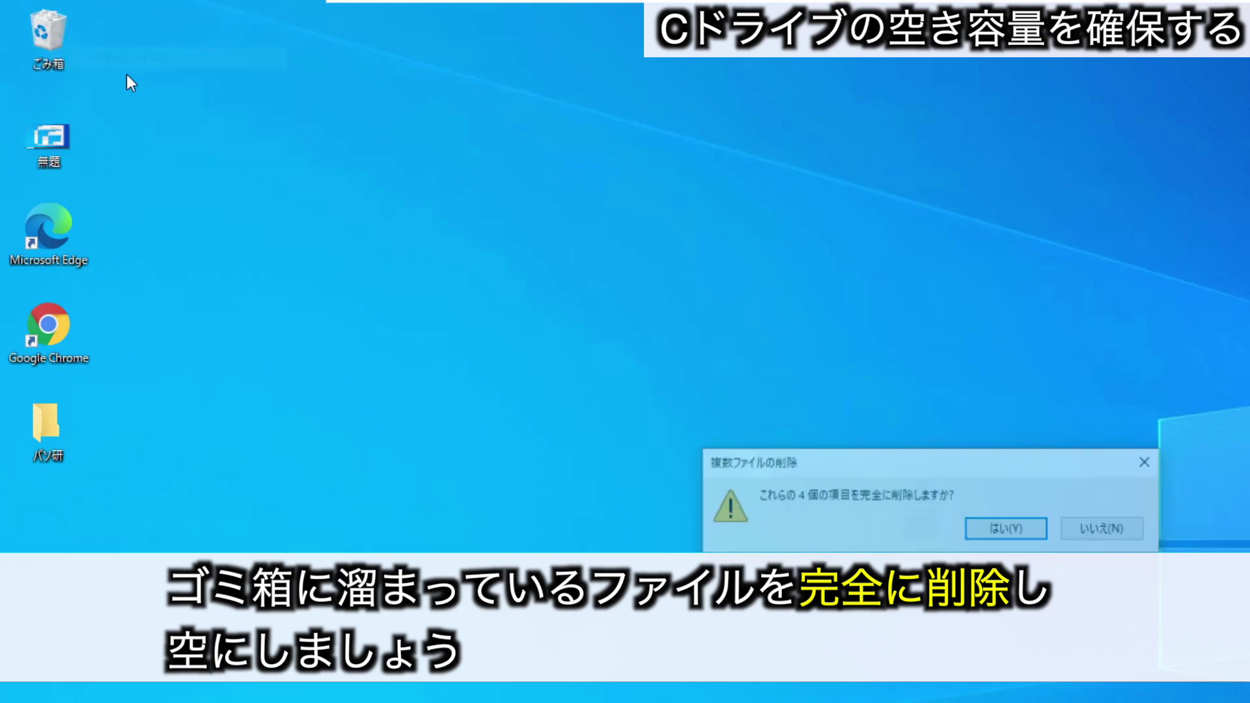
left_click(1001, 533)
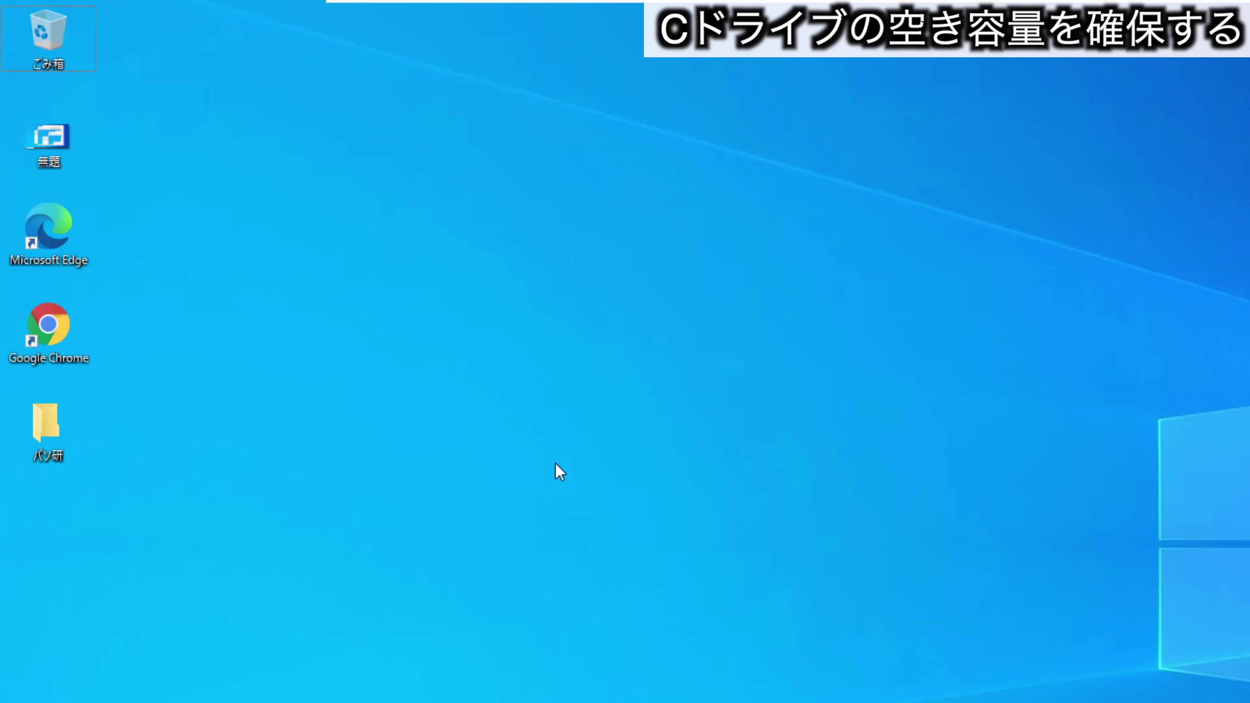
Step: Open a new File Explorer window showing the desktop contents
key("super+e")
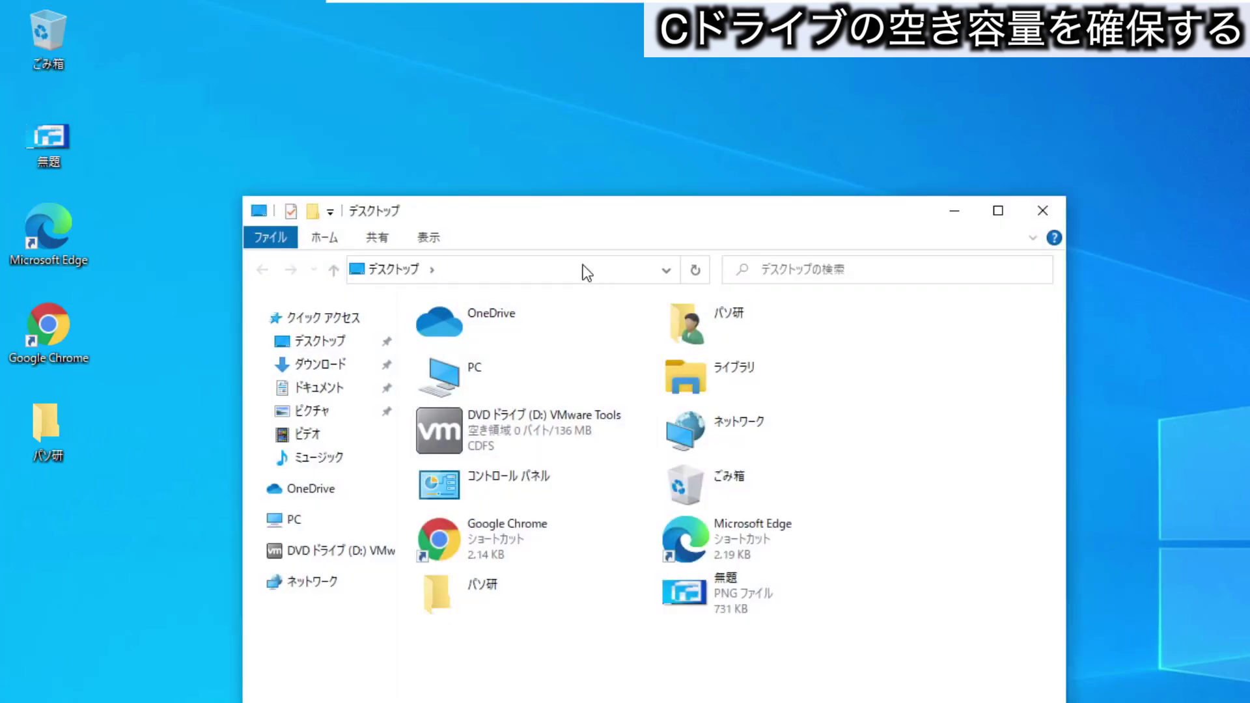
left_click_drag(901, 700, 876, 674)
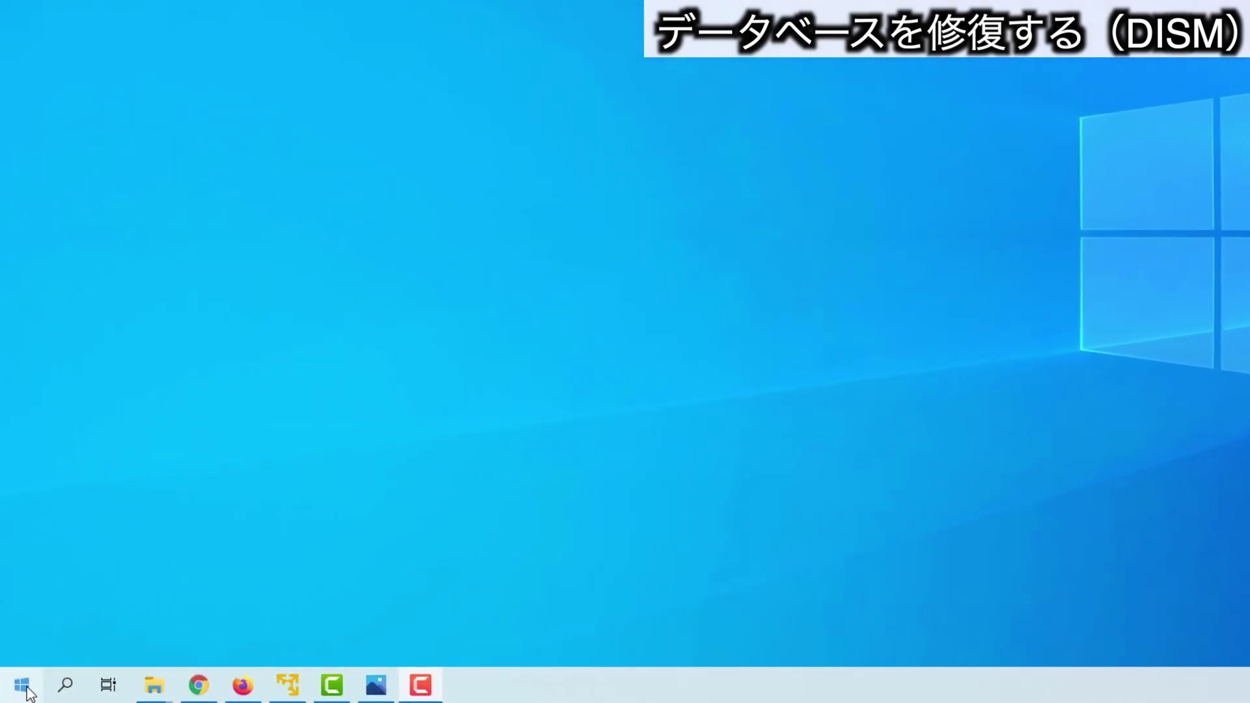
Step: Launch Windows PowerShell as administrator and reposition its window on the desktop
right_click(26, 690)
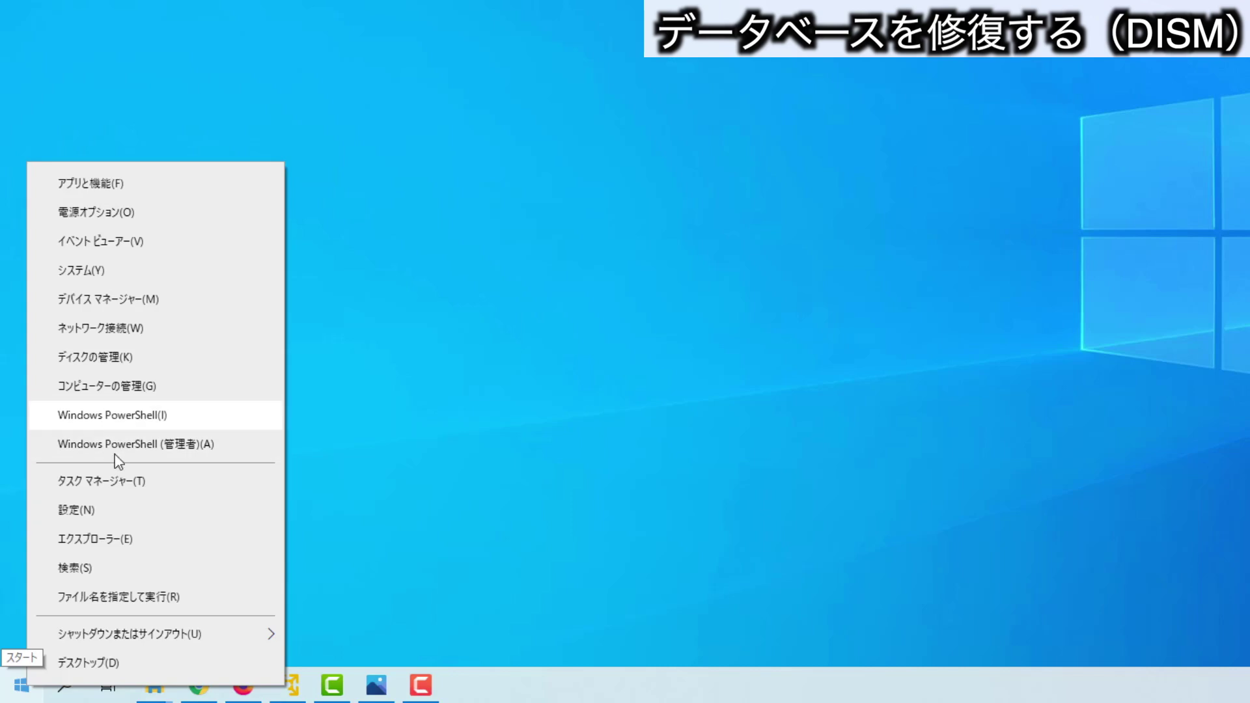
left_click(167, 450)
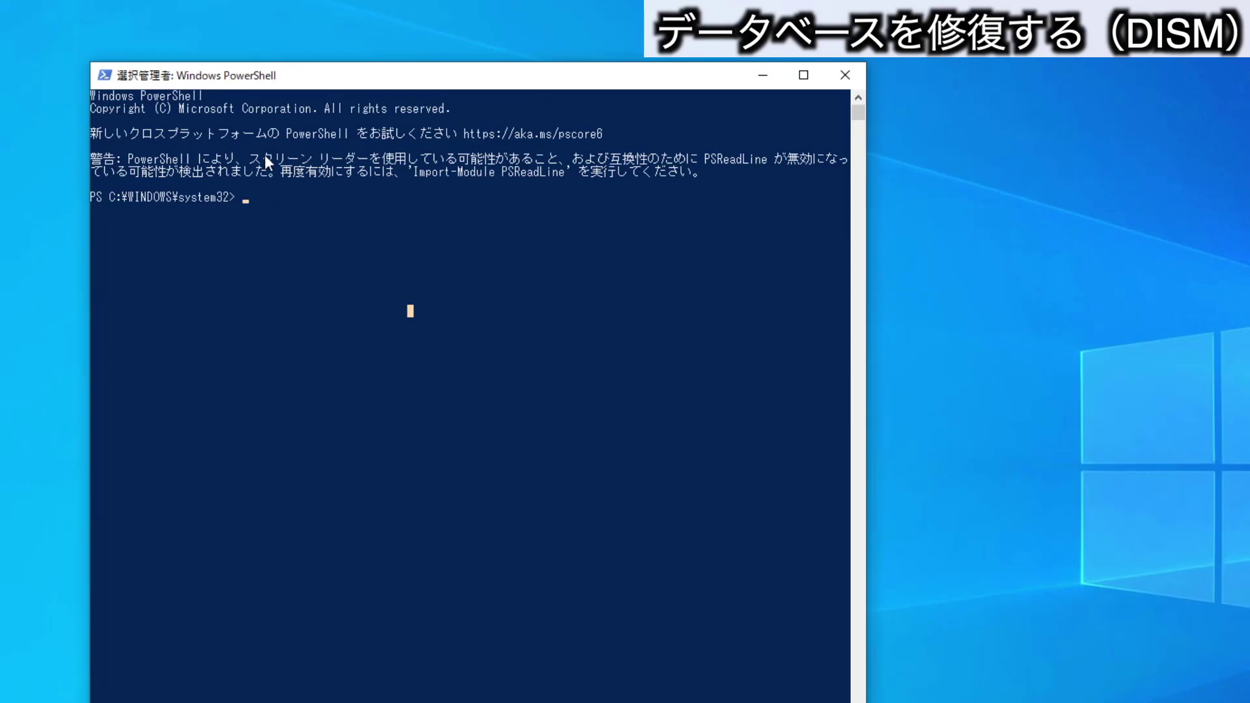
left_click(285, 232)
left_click_drag(360, 84, 299, 219)
Step: Paste and run the command DISM /Online /Cleanup-Image /RestoreHealth in the administrator PowerShell
left_click(251, 420)
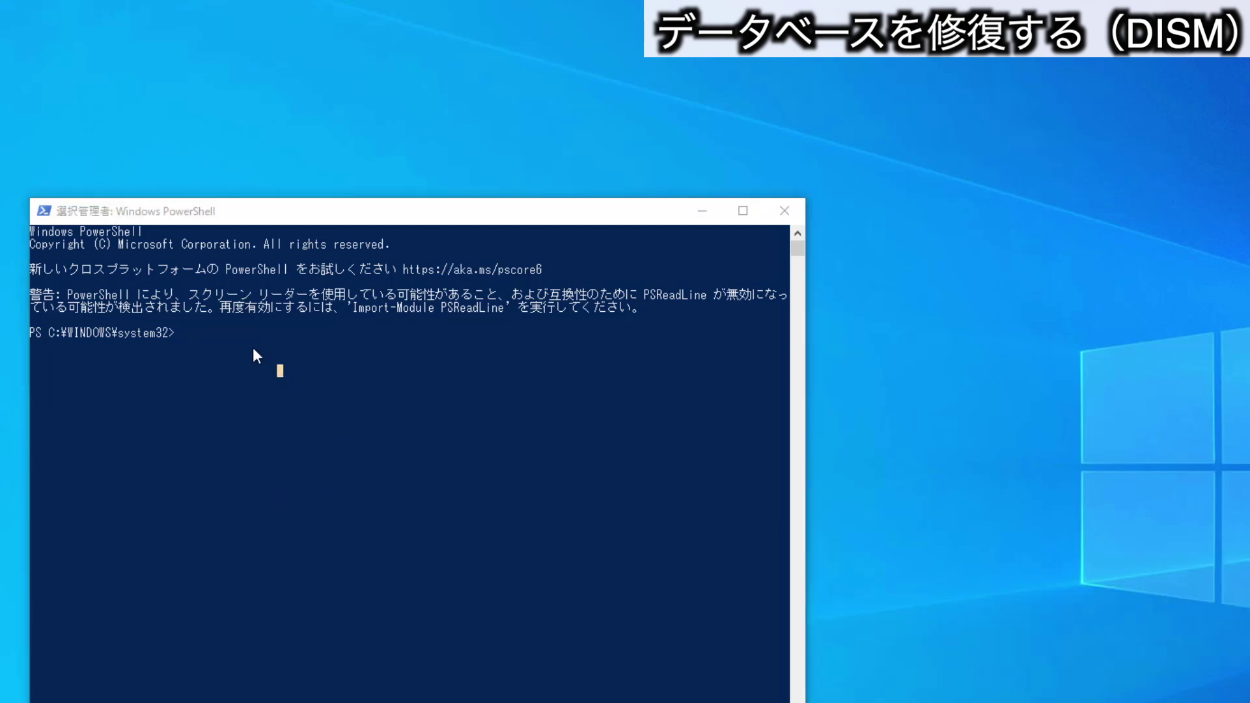
left_click(253, 349)
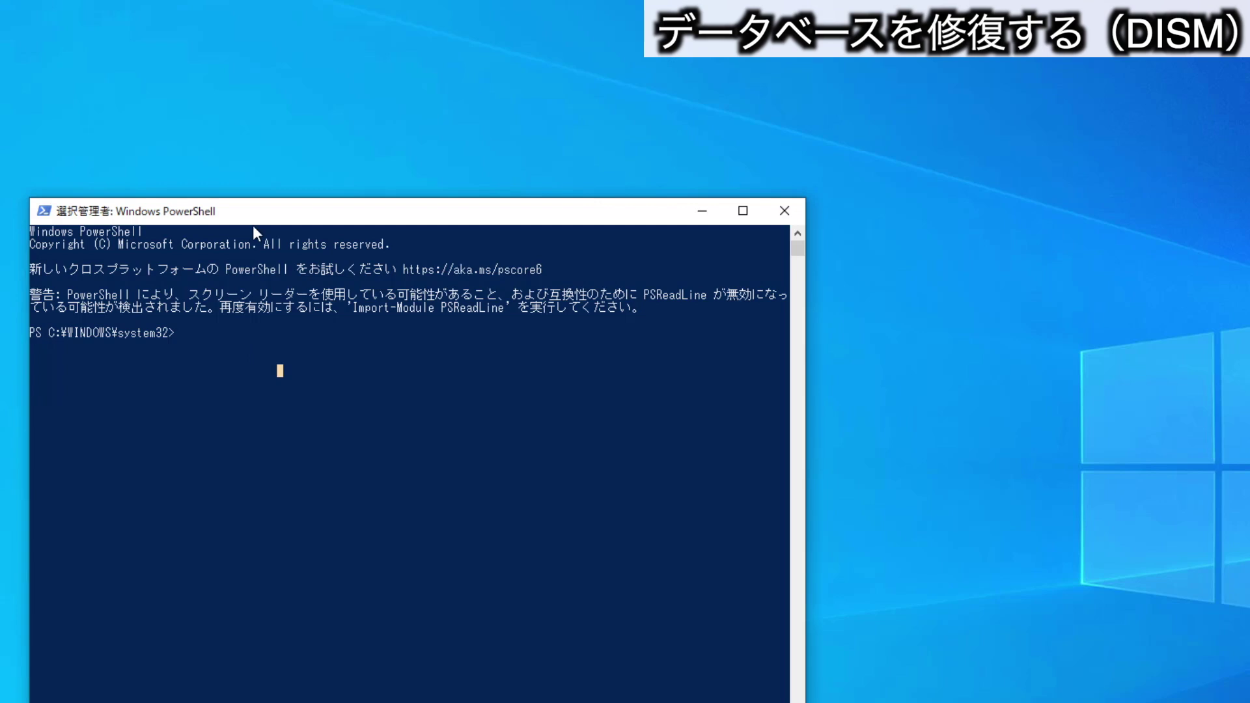
left_click(217, 333)
right_click(183, 337)
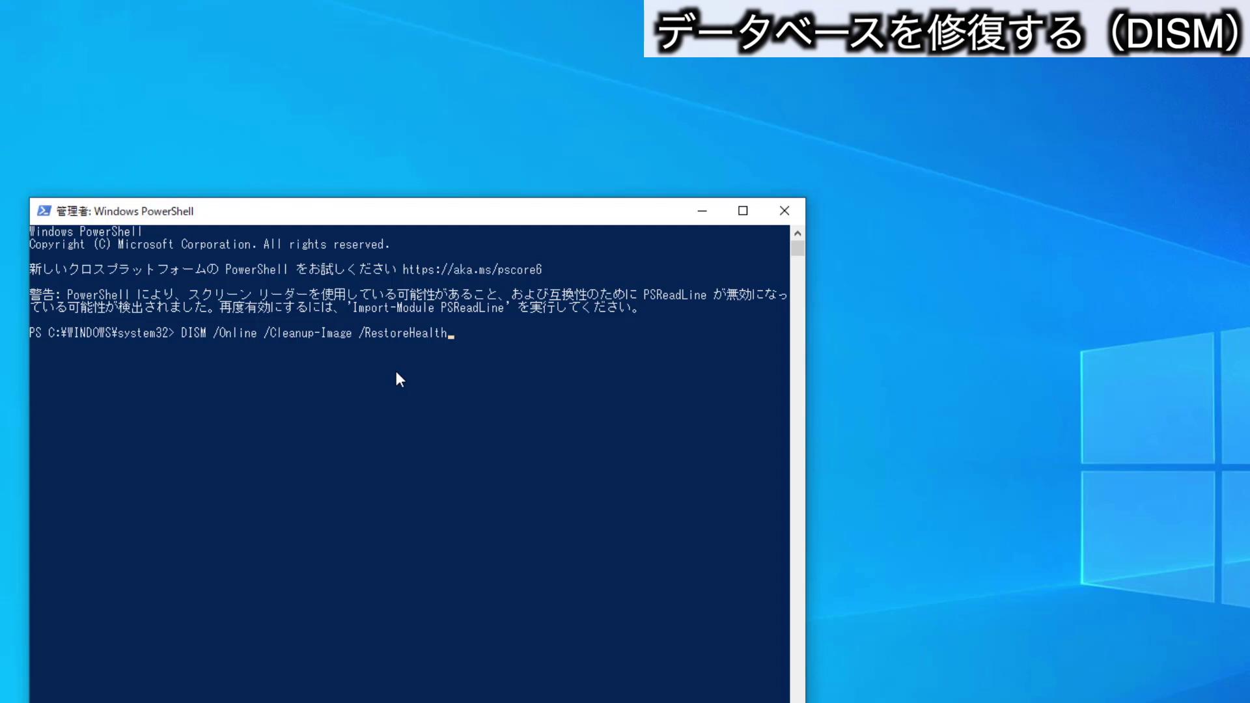
key("Return")
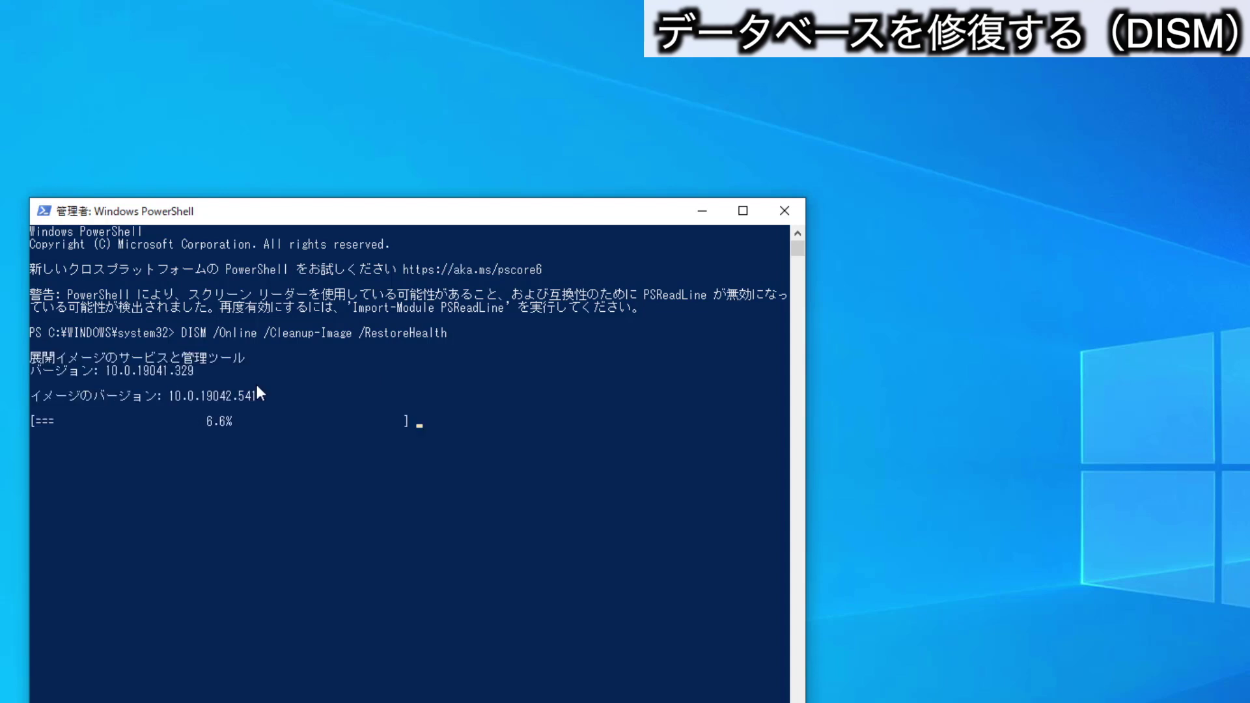